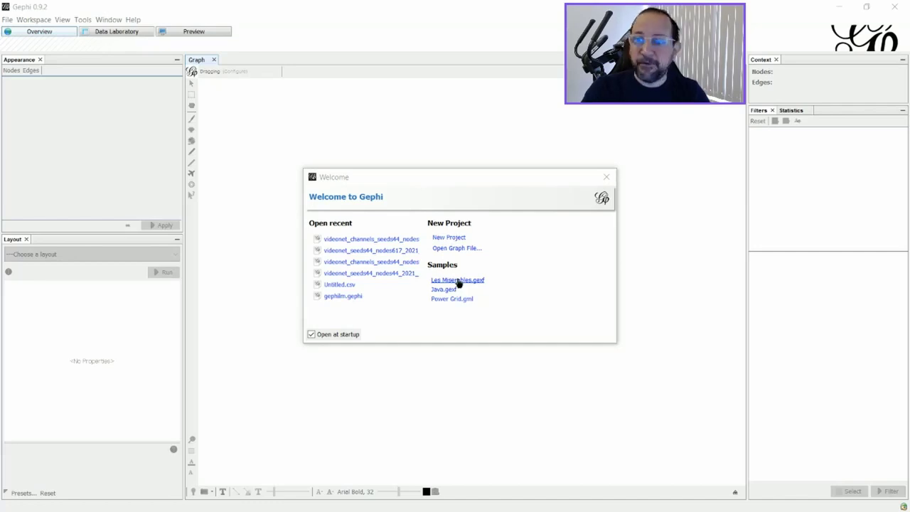
Load the Les Miserables.gexf sample network and turn on node labels
click(458, 281)
click(550, 354)
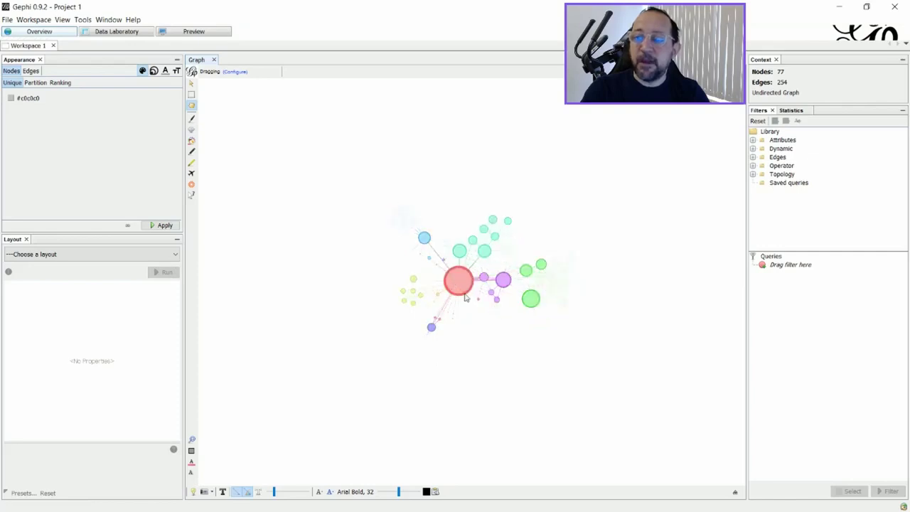
click(221, 492)
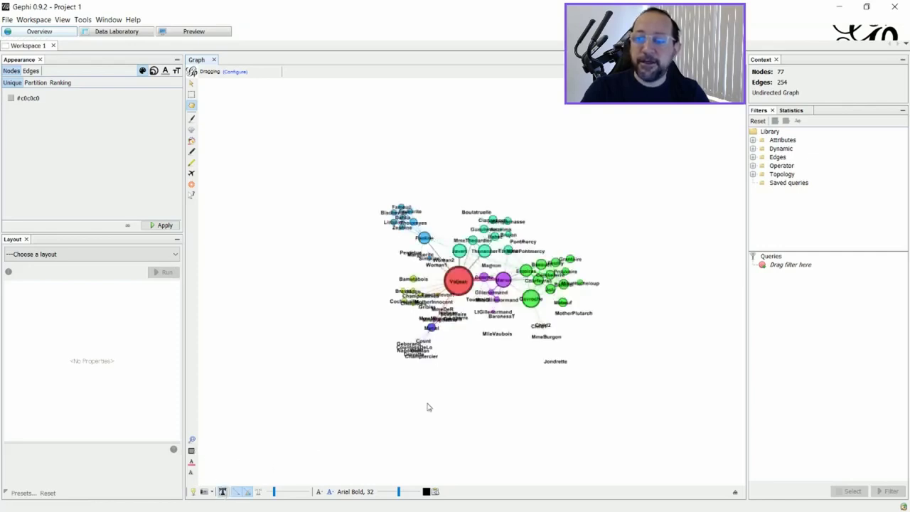
Apply a Partition node colouring based on the Modularity Class attribute
click(36, 83)
click(81, 96)
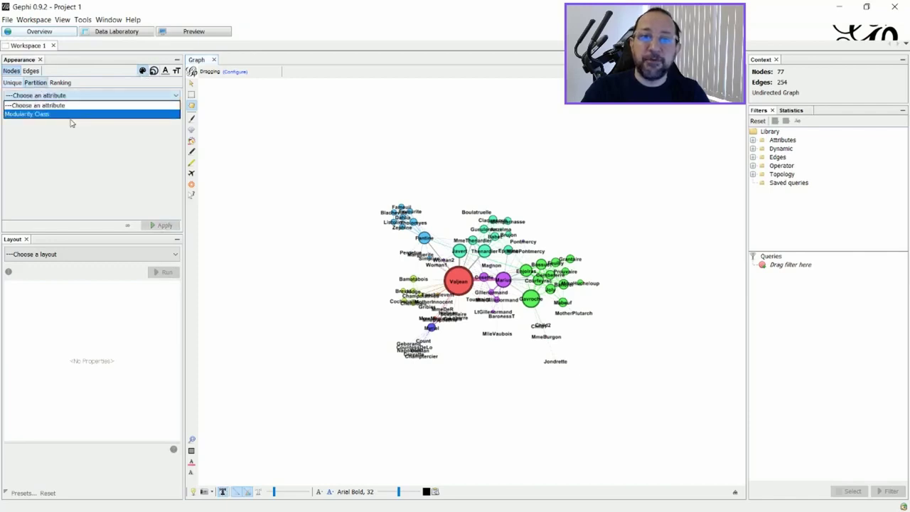
click(67, 114)
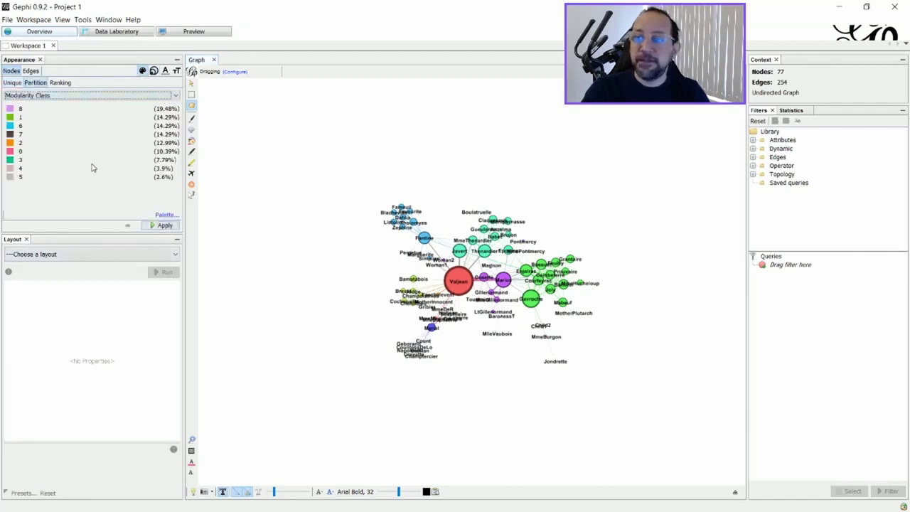
click(154, 226)
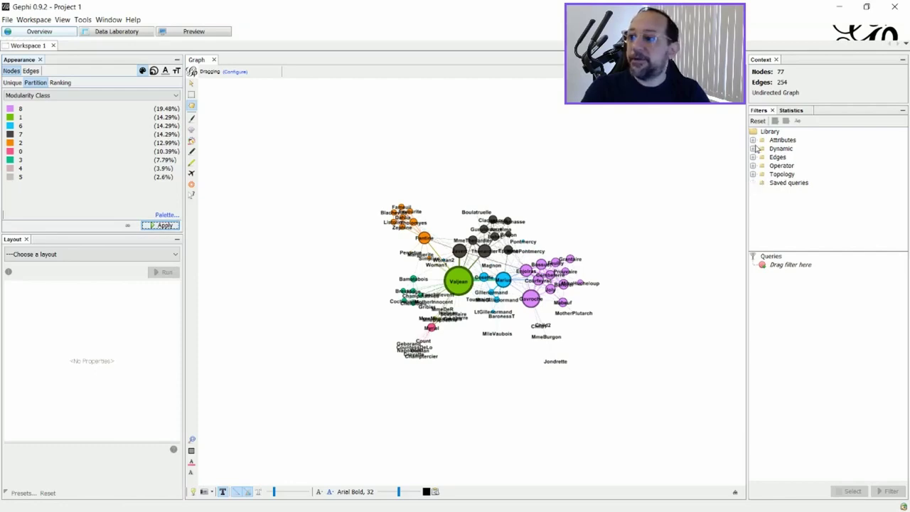
Add an Attributes > Equal > Modularity Class filter to the queries
click(753, 141)
click(762, 148)
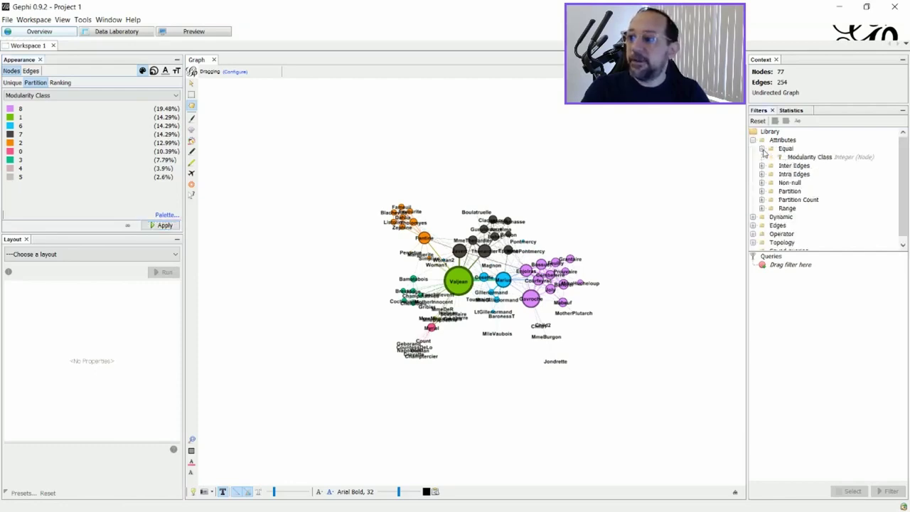
click(801, 157)
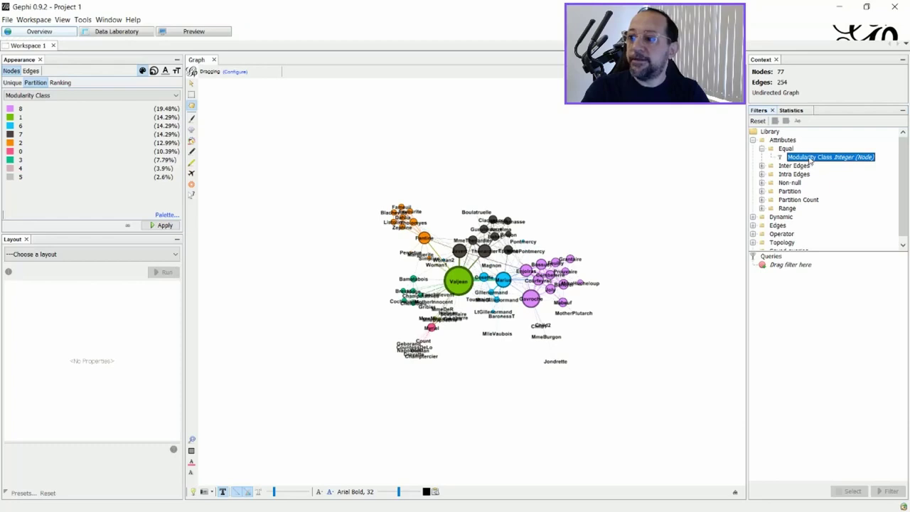
drag(810, 161, 791, 268)
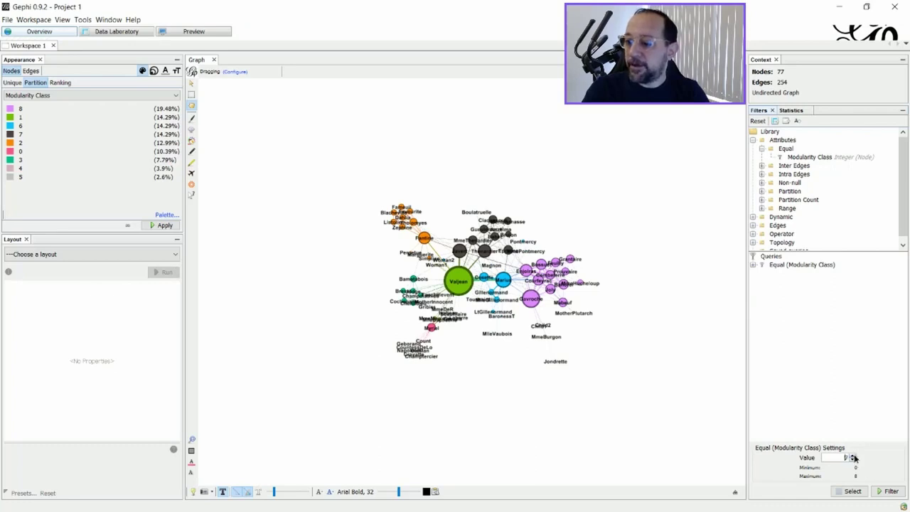
Filter to class 8, hide labels outside the filtered graph, then stop filtering
click(885, 491)
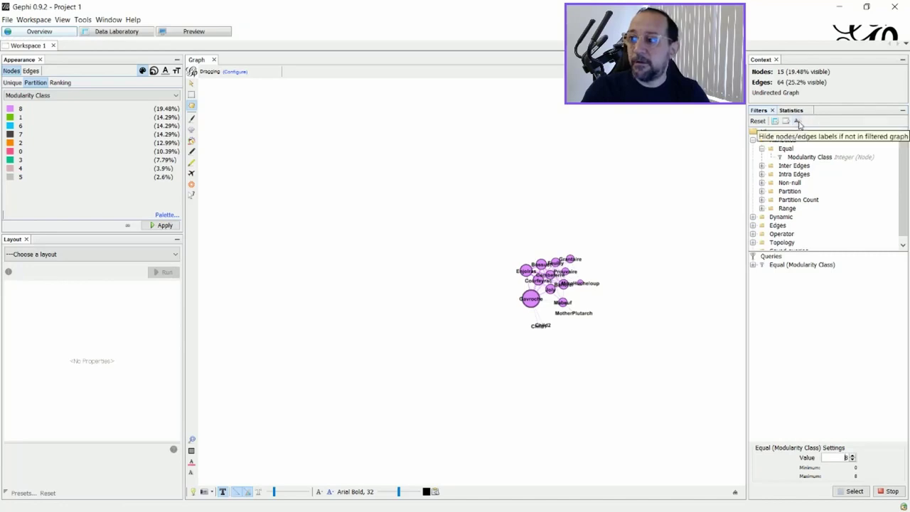
click(797, 122)
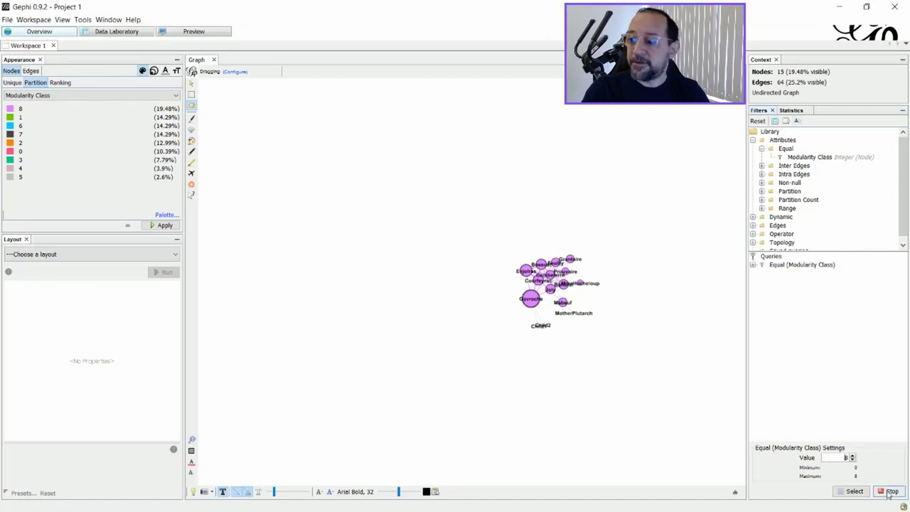
click(890, 491)
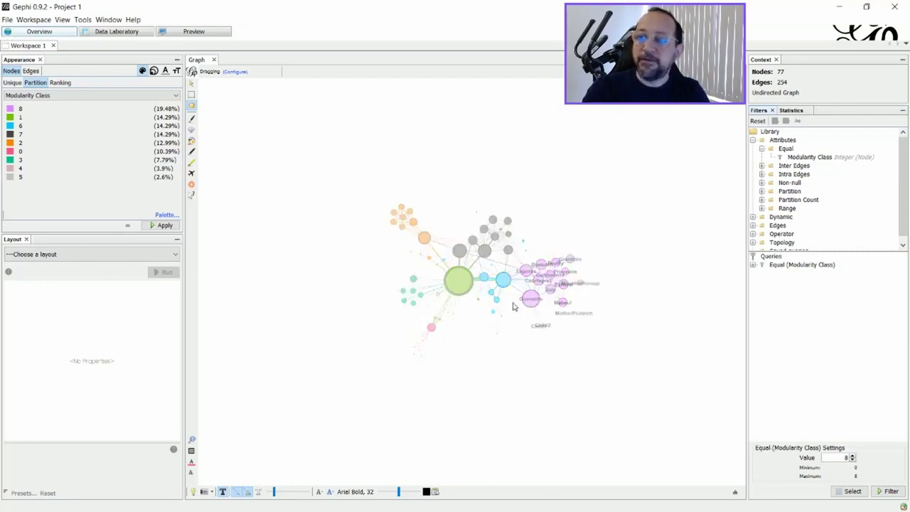
Render the network in Preview using the Default Curved preset
click(193, 32)
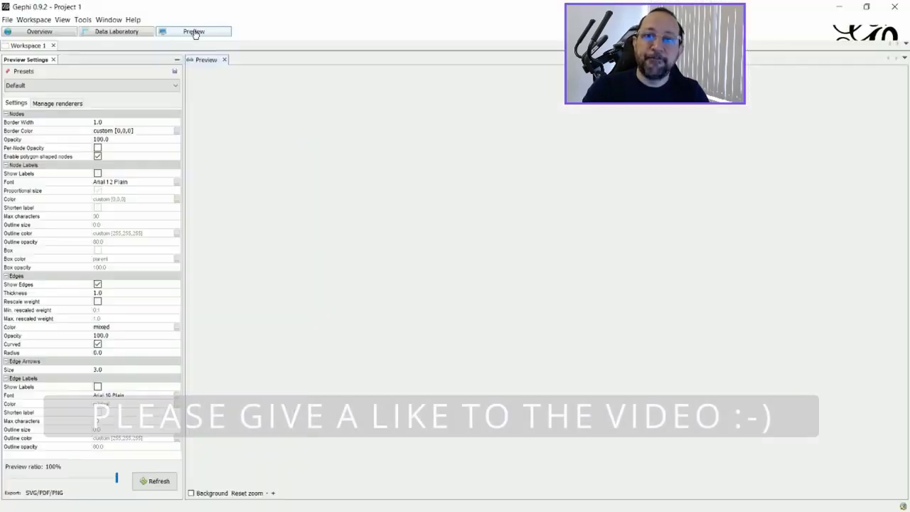
click(171, 87)
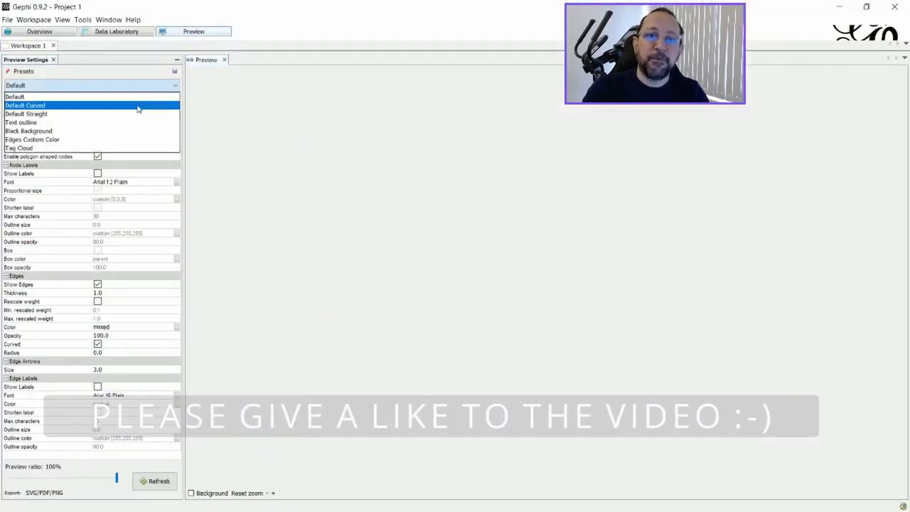
click(141, 106)
click(151, 484)
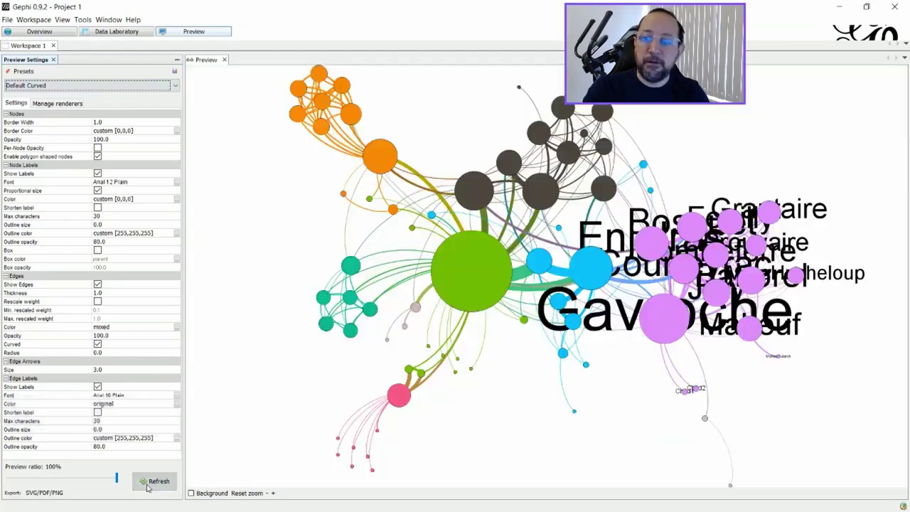
Move Polygon shaped nodes below Default node labels in the renderers and refresh
click(58, 104)
click(21, 130)
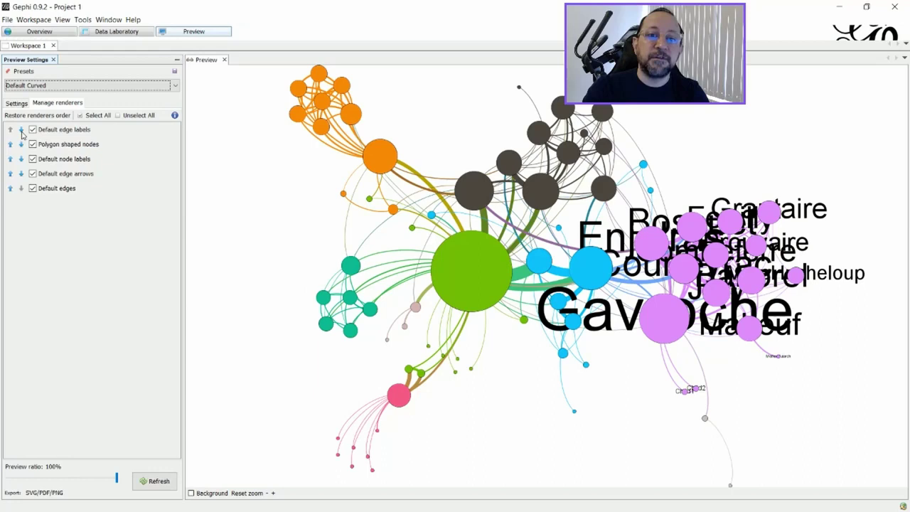
click(22, 144)
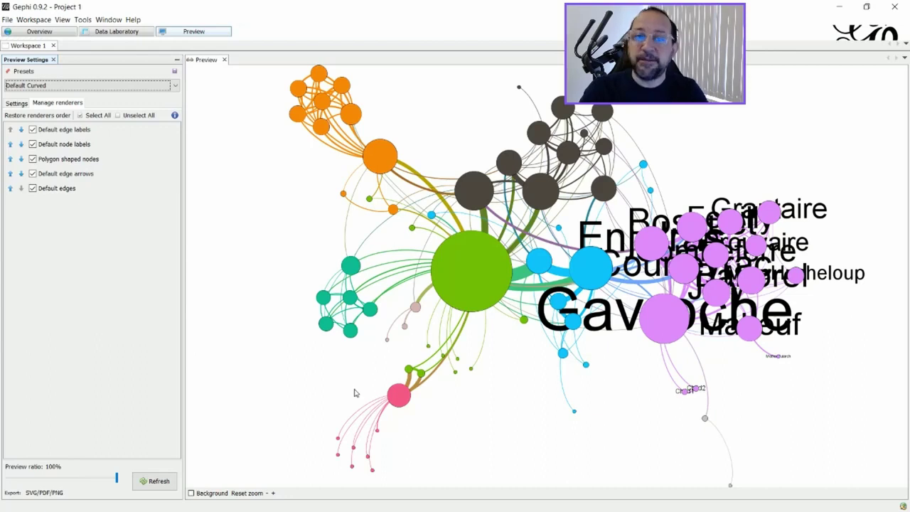
click(162, 482)
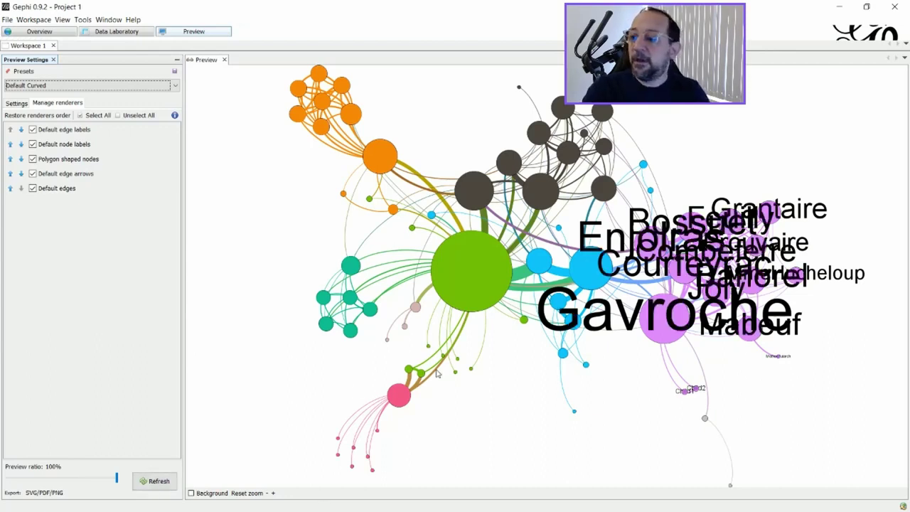
Shrink the node label font to size 5 and refresh the preview
click(18, 104)
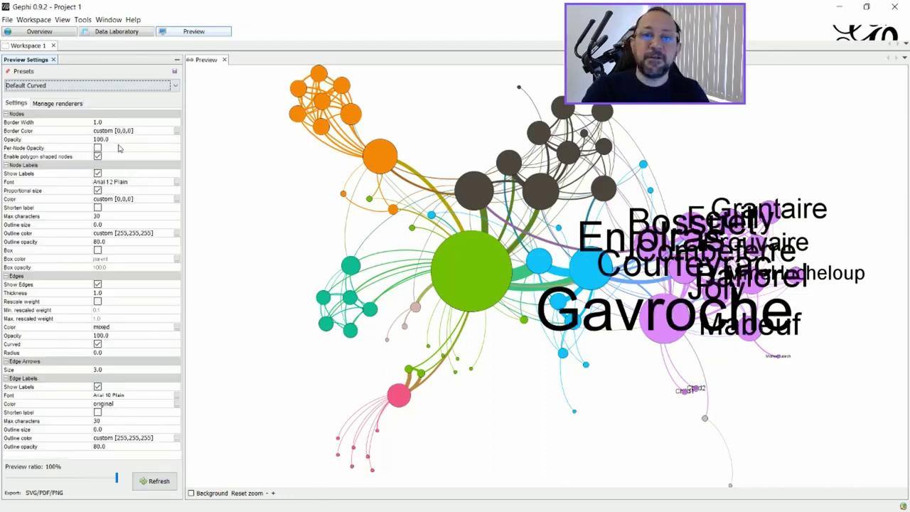
click(176, 182)
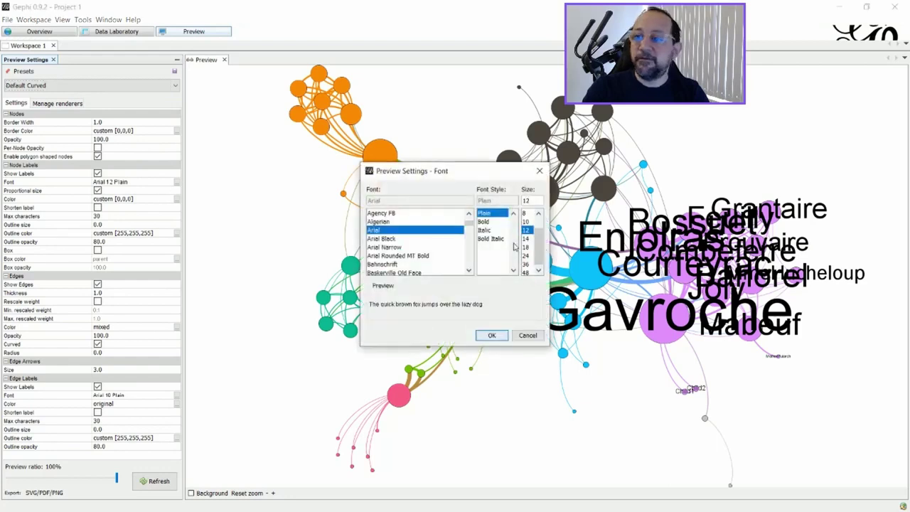
scroll(530, 221, up, 1)
click(527, 223)
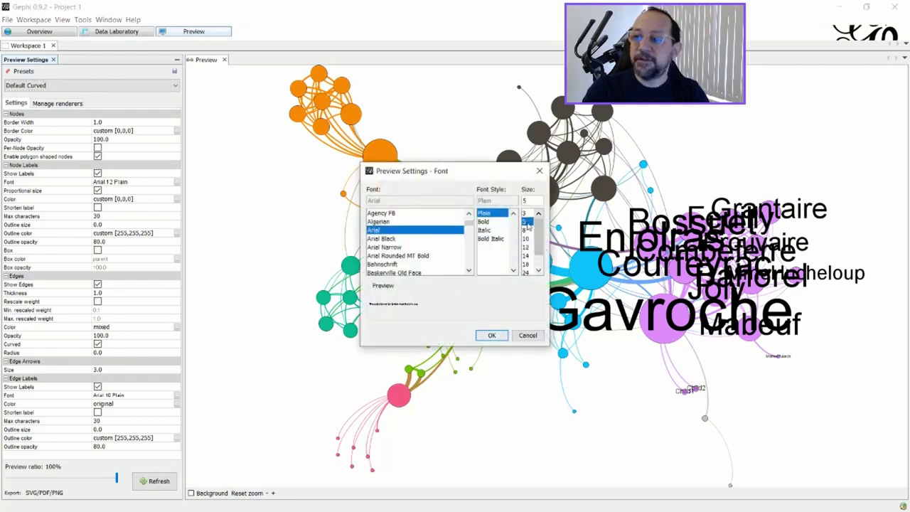
click(491, 335)
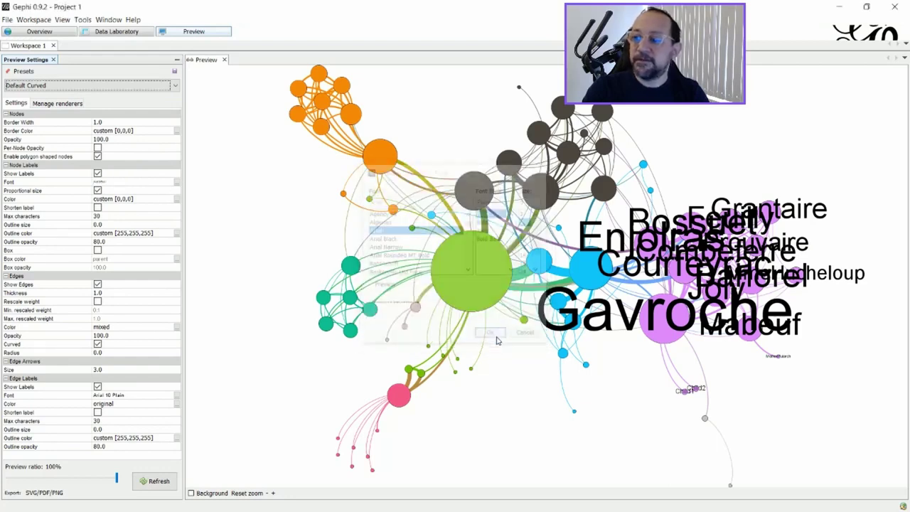
click(155, 481)
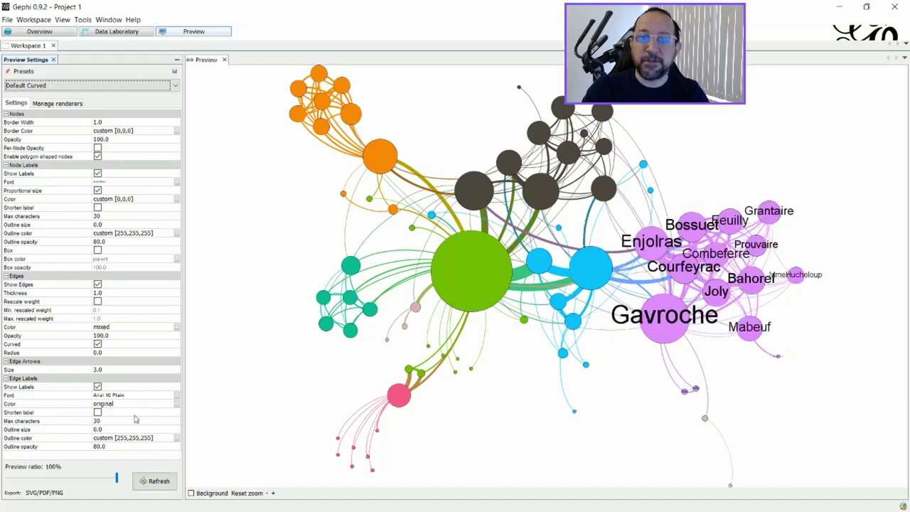
Set node opacity to 50 and border width to 3.0, refreshing the preview
click(103, 140)
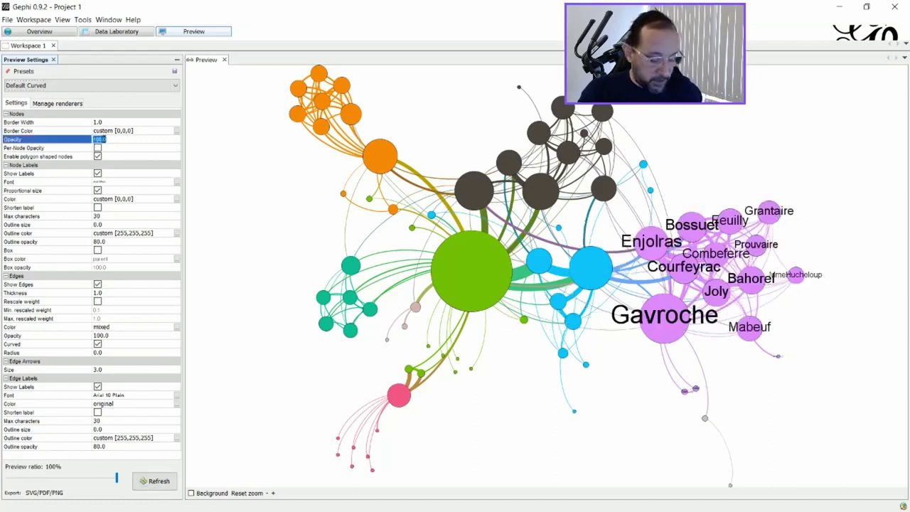
text(50)
click(154, 481)
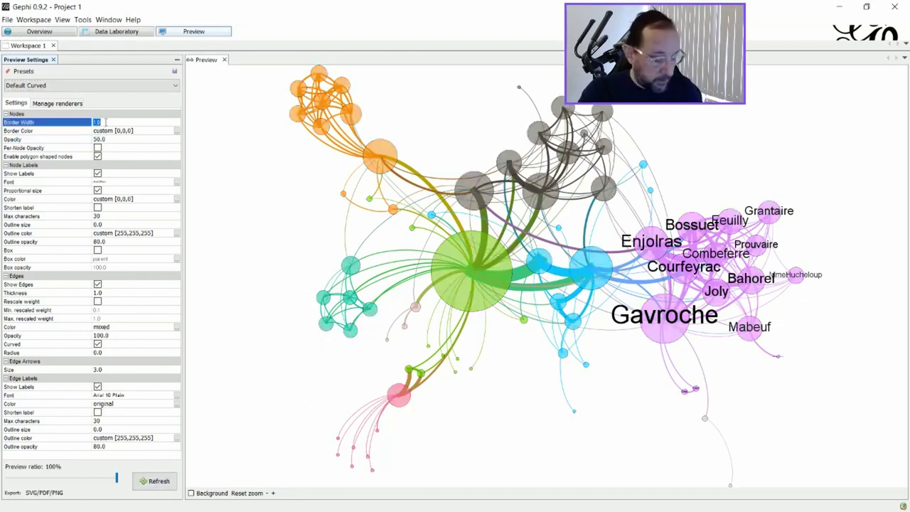
text(3)
click(158, 484)
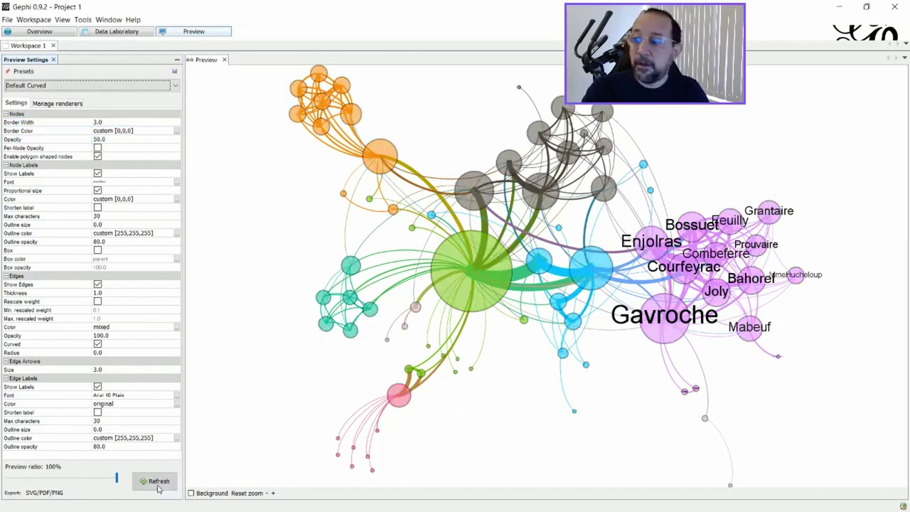
Raise node opacity to 70 and refresh the preview
click(106, 139)
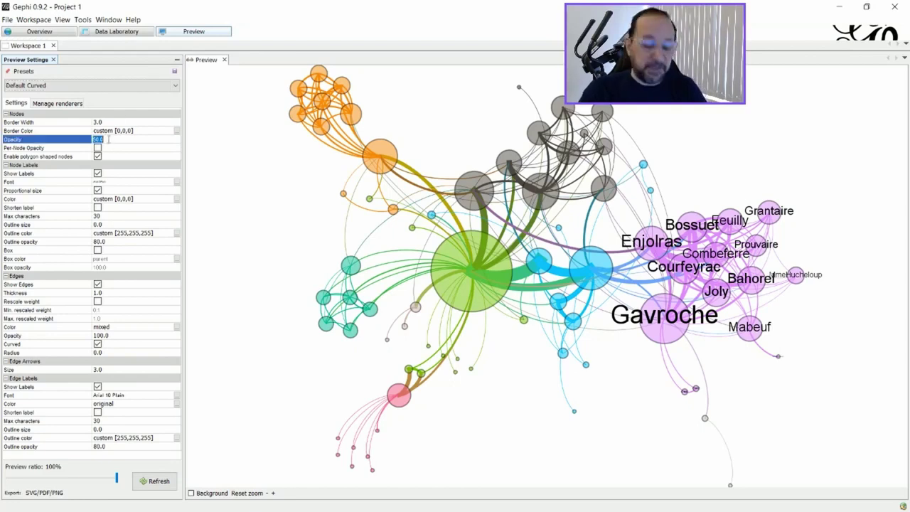
text(70)
key(Return)
click(155, 482)
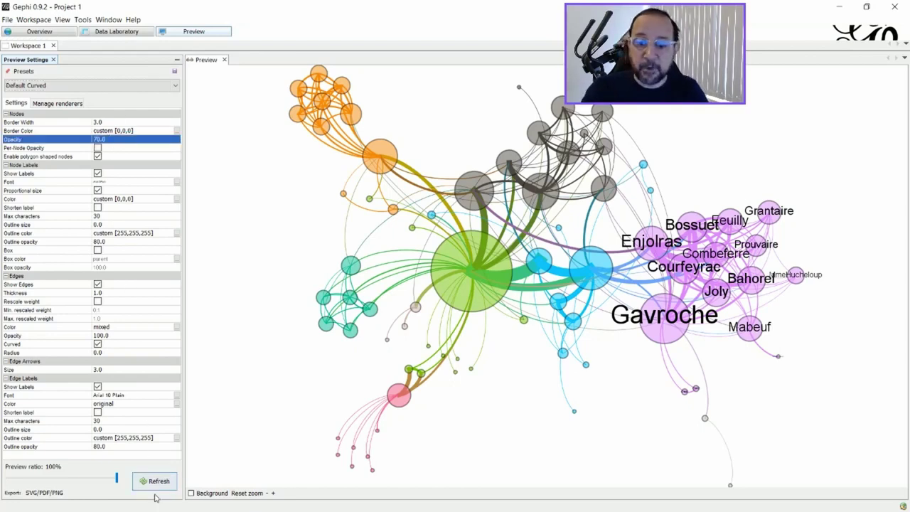
click(149, 483)
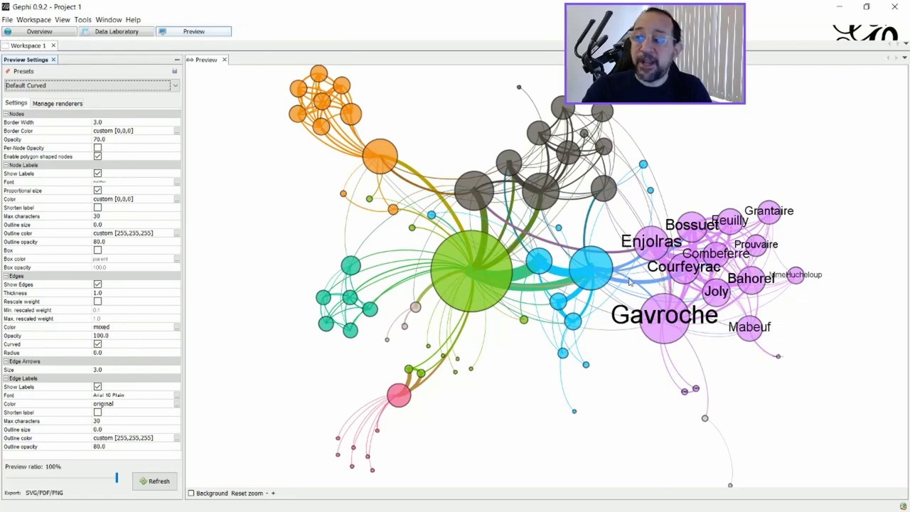
Remove the Equal (Modularity Class) query from the Overview filters
click(34, 32)
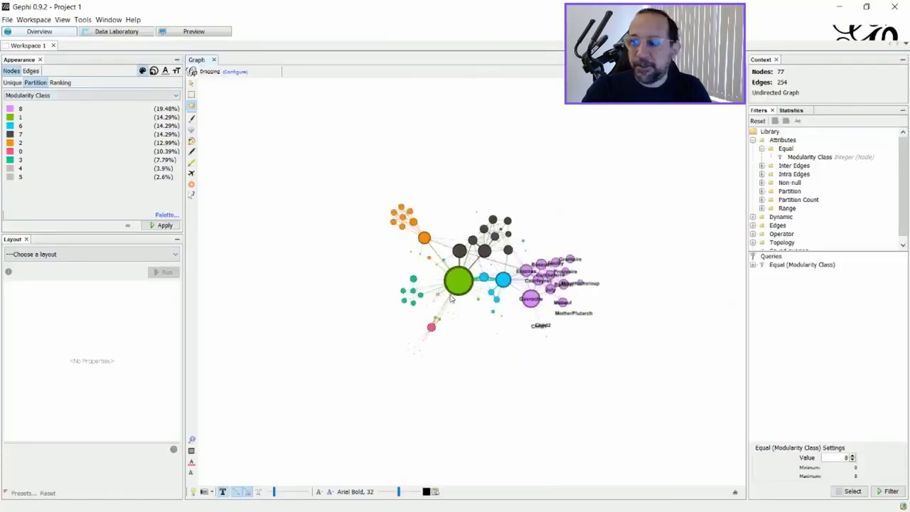
click(802, 268)
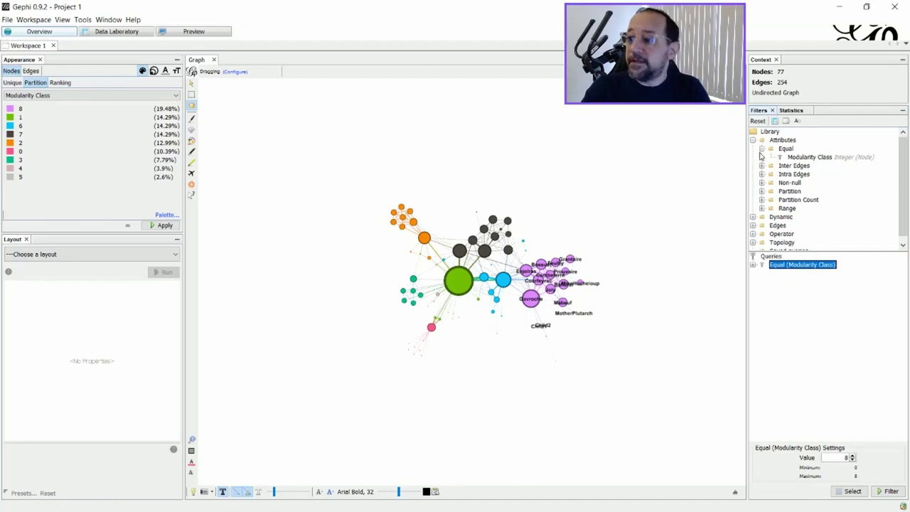
scroll(762, 164, down, 1)
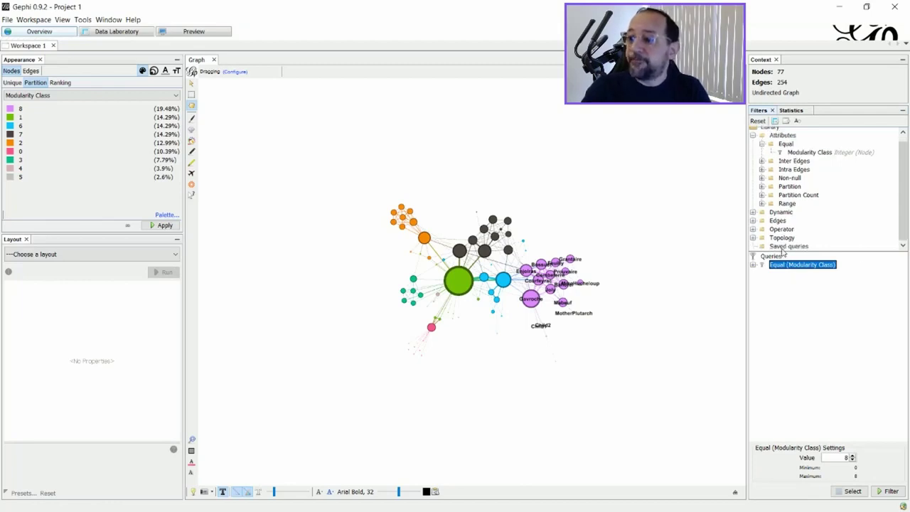
click(781, 240)
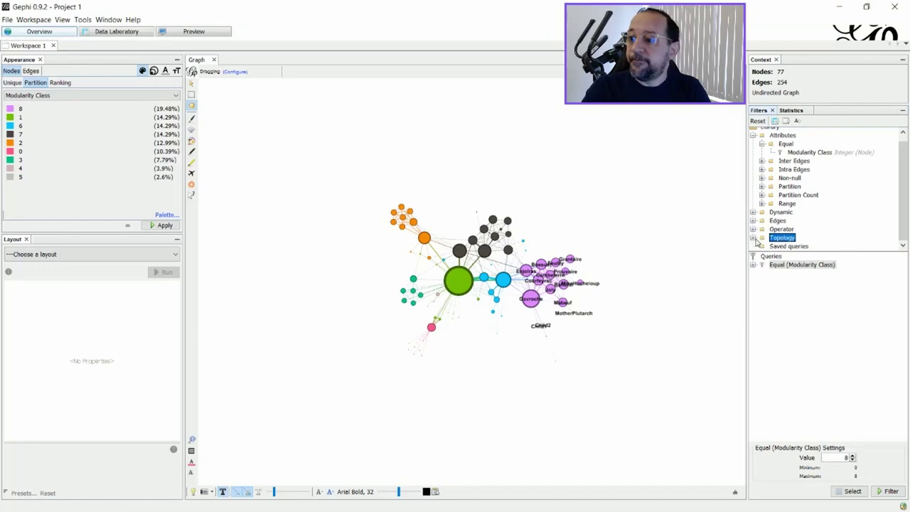
click(753, 238)
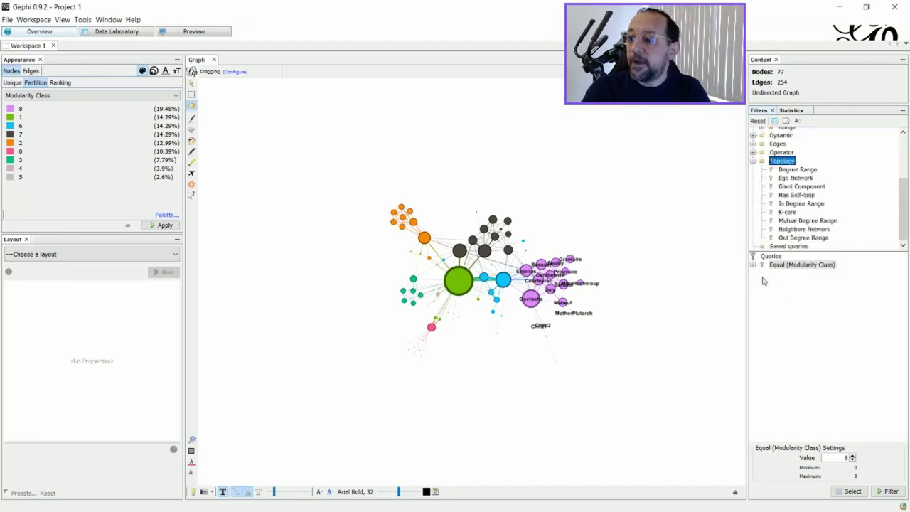
click(789, 265)
right_click(789, 265)
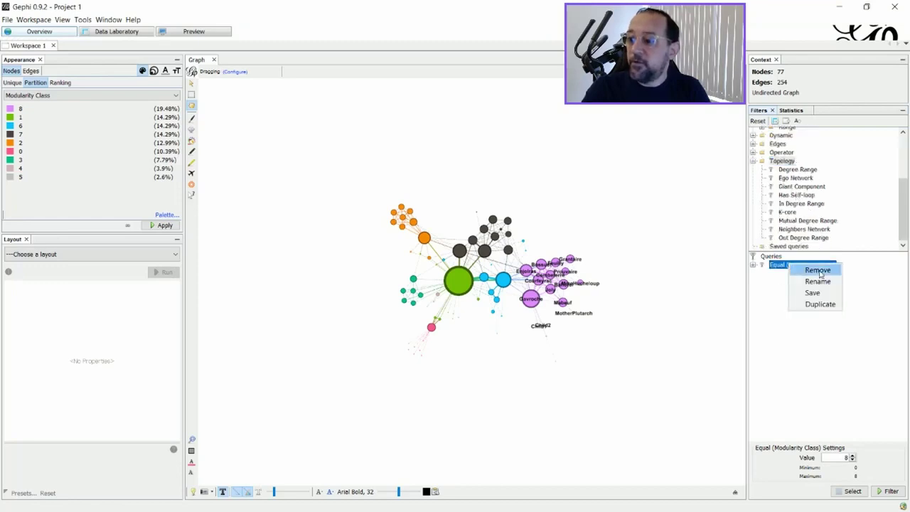
click(820, 272)
Add a Degree Range filter of 17–36, apply it to get four nodes, then stop
click(799, 170)
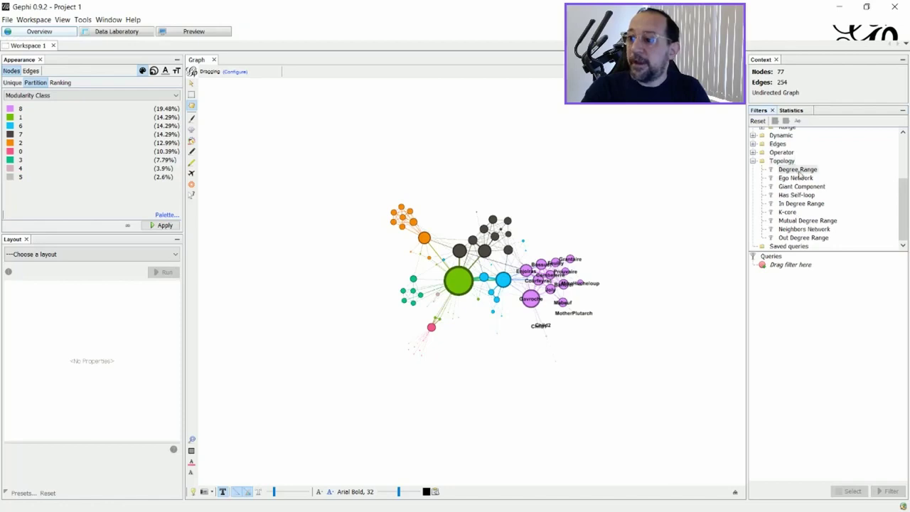
drag(798, 169, 789, 264)
drag(758, 457, 823, 460)
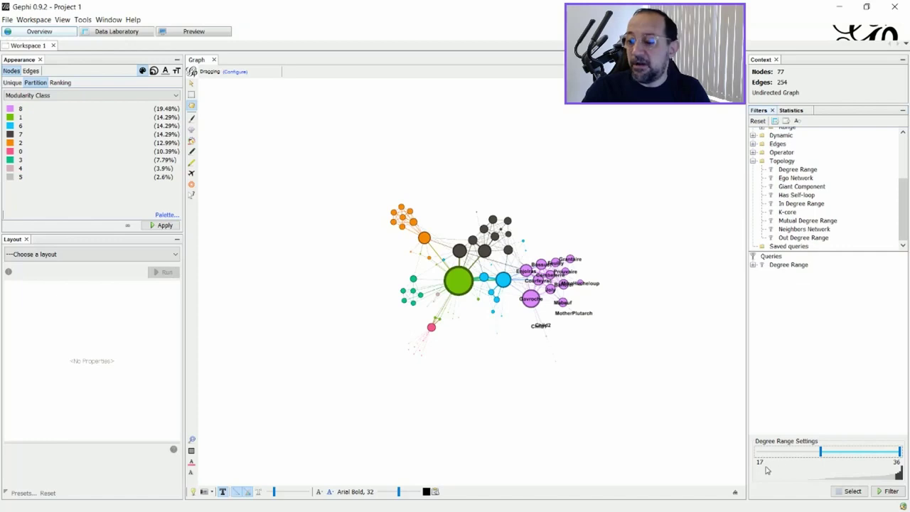
click(891, 491)
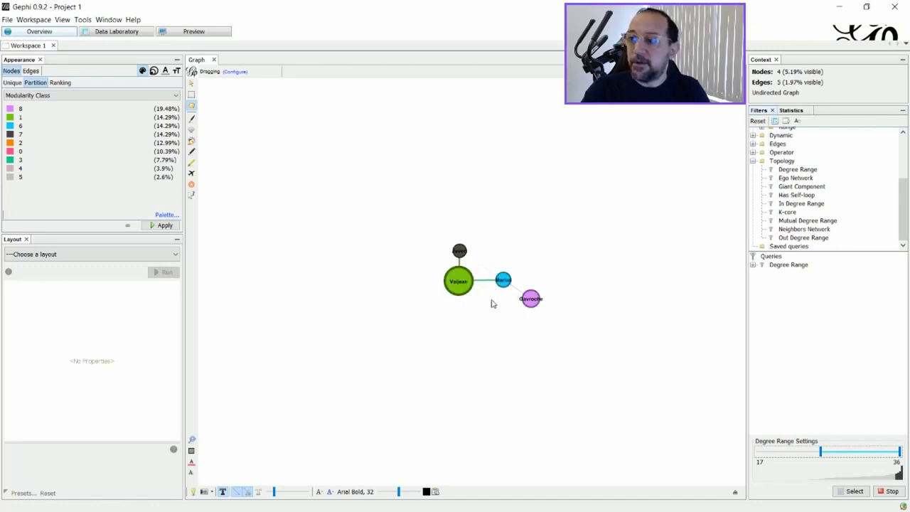
click(891, 491)
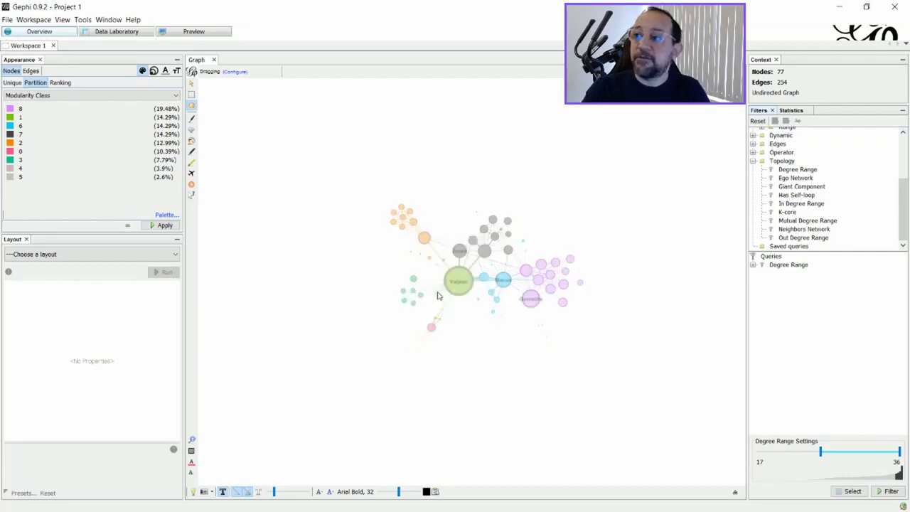
Refresh the Preview so only Valjean, Javert, Marius and Gavroche show labels
click(189, 32)
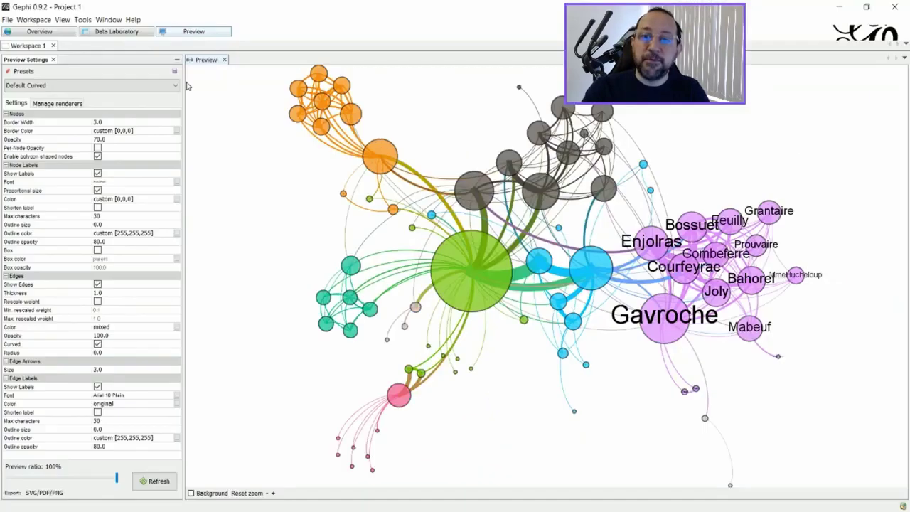
click(156, 481)
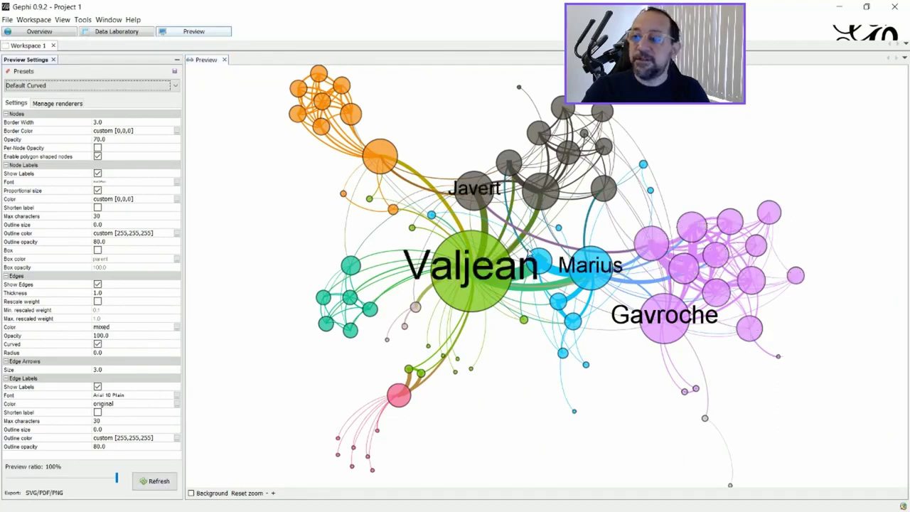